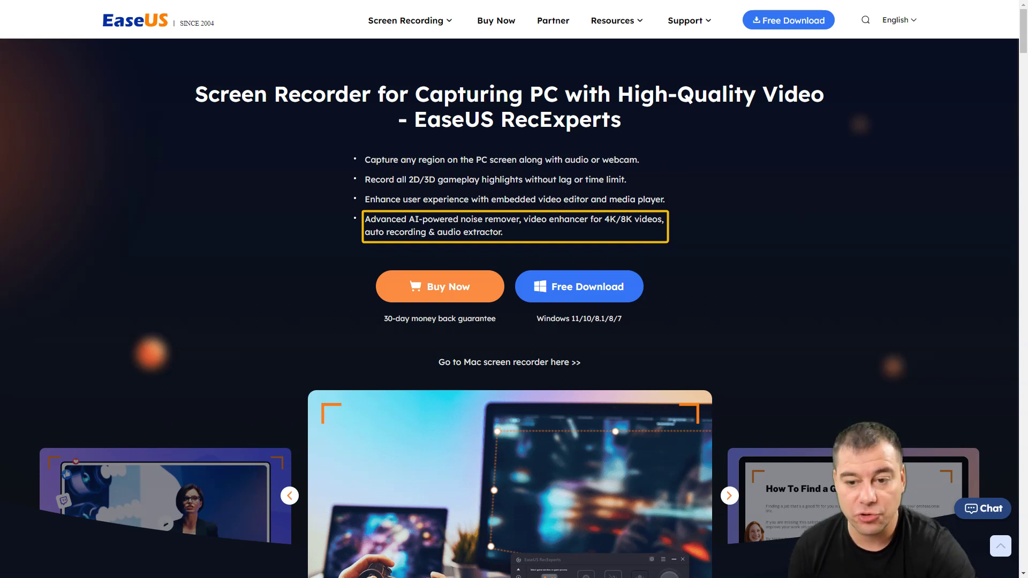
Scroll down the RecExperts page past Screen Recording to the Webcam Recording section.
{"action": "scroll", "coordinate": [670, 347], "scroll_direction": "down", "scroll_amount": 1}
{"action": "scroll", "coordinate": [670, 346], "scroll_direction": "down", "scroll_amount": 5}
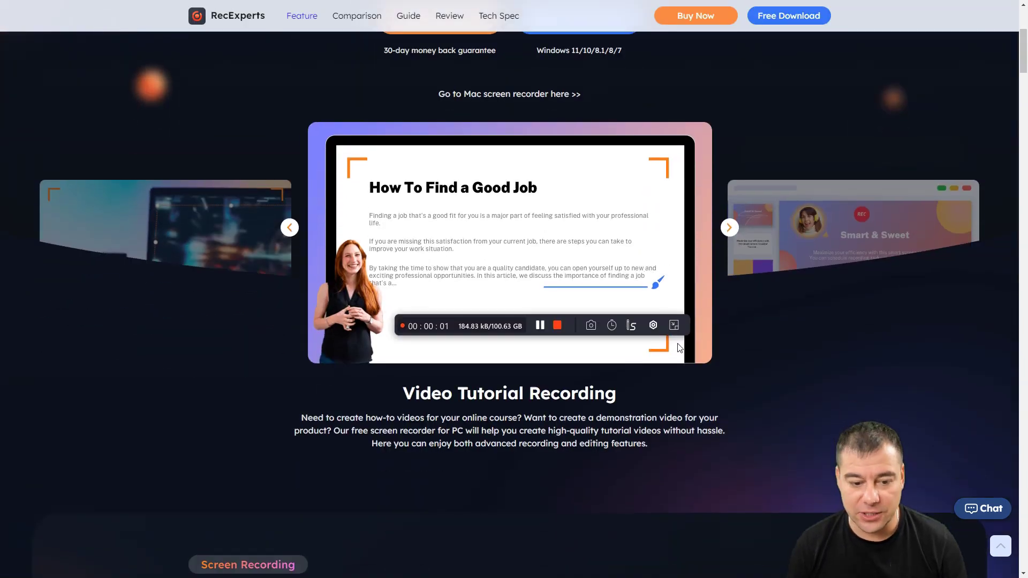
{"action": "scroll", "coordinate": [679, 348], "scroll_direction": "down", "scroll_amount": 5}
{"action": "scroll", "coordinate": [678, 345], "scroll_direction": "down", "scroll_amount": 3}
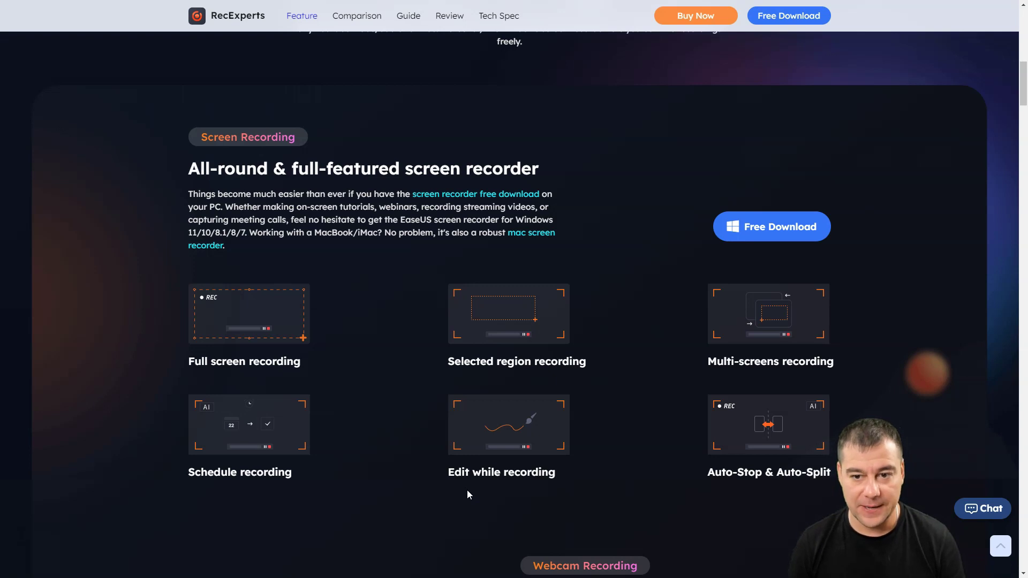
{"action": "scroll", "coordinate": [468, 491], "scroll_direction": "down", "scroll_amount": 1}
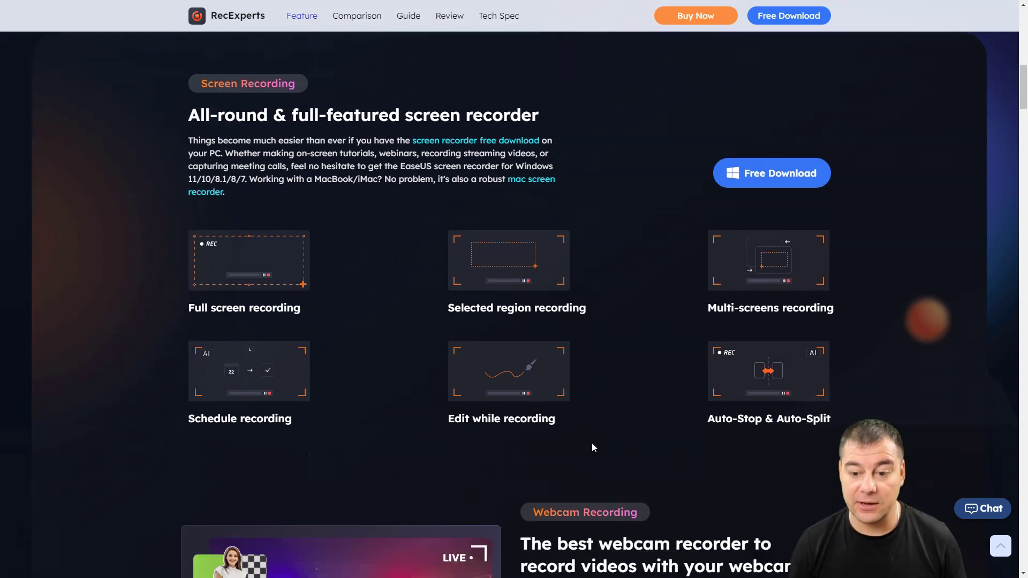
{"action": "scroll", "coordinate": [592, 442], "scroll_direction": "down", "scroll_amount": 5}
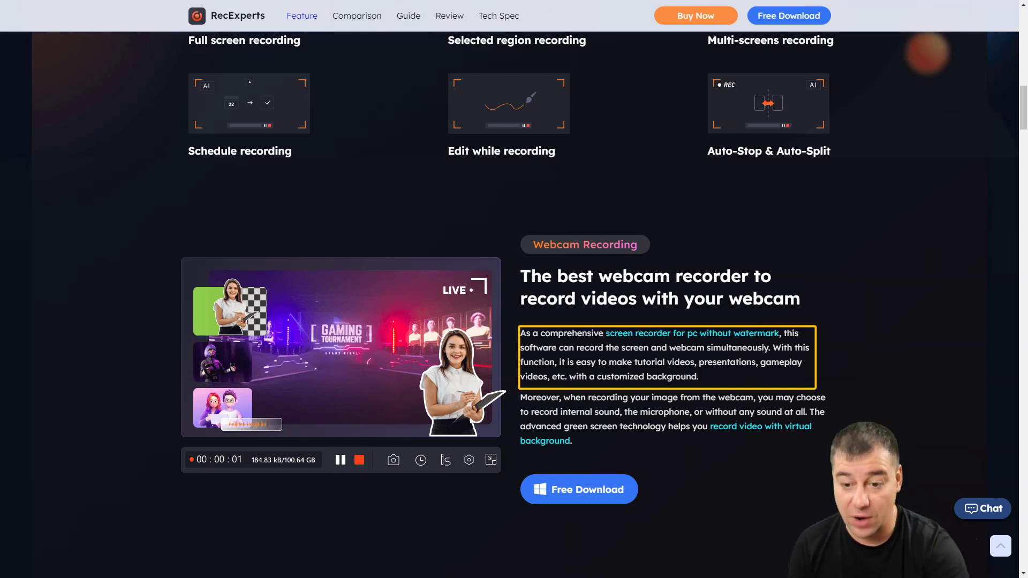
Outline the webcam sound-options paragraph, then scroll down to the Audio Recording – AI Noise Reduction section.
{"action": "key", "text": "Escape"}
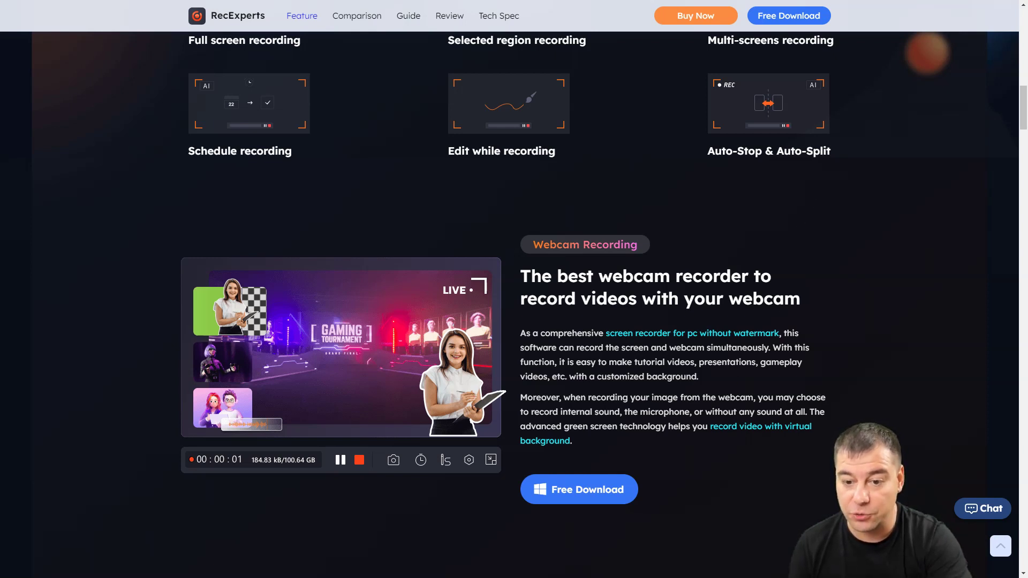
{"action": "mouse_move", "coordinate": [515, 392]}
{"action": "left_mouse_down"}
{"action": "mouse_move", "coordinate": [599, 424]}
{"action": "mouse_move", "coordinate": [832, 439]}
{"action": "left_mouse_up"}
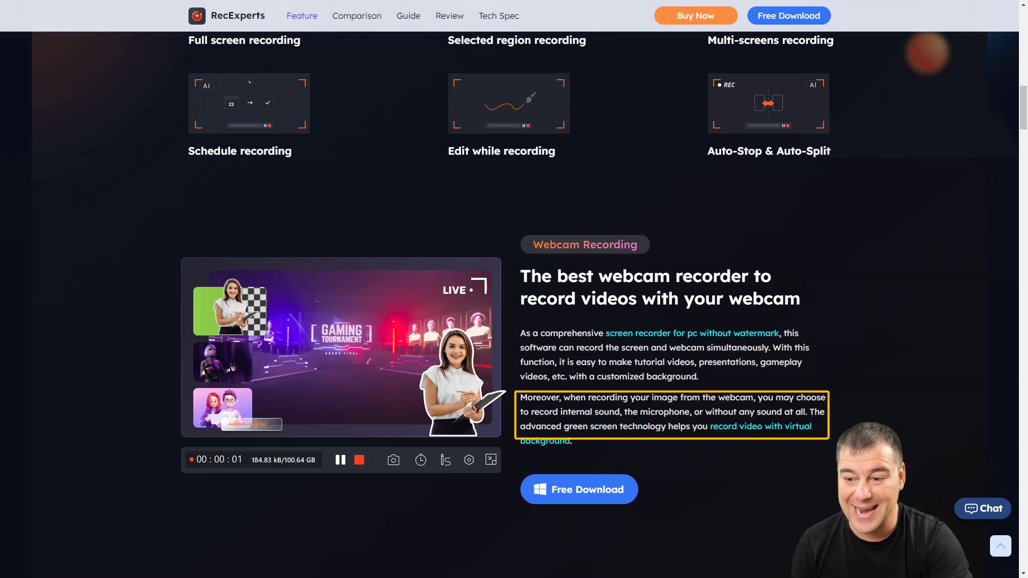
{"action": "left_click_drag", "start_coordinate": [829, 439], "coordinate": [827, 450]}
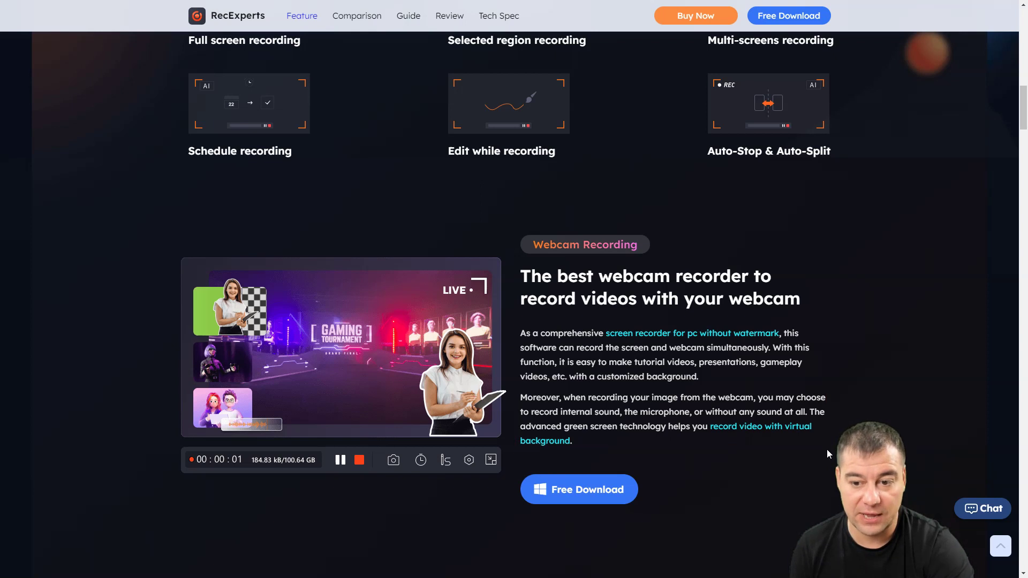
{"action": "scroll", "coordinate": [773, 433], "scroll_direction": "down", "scroll_amount": 7}
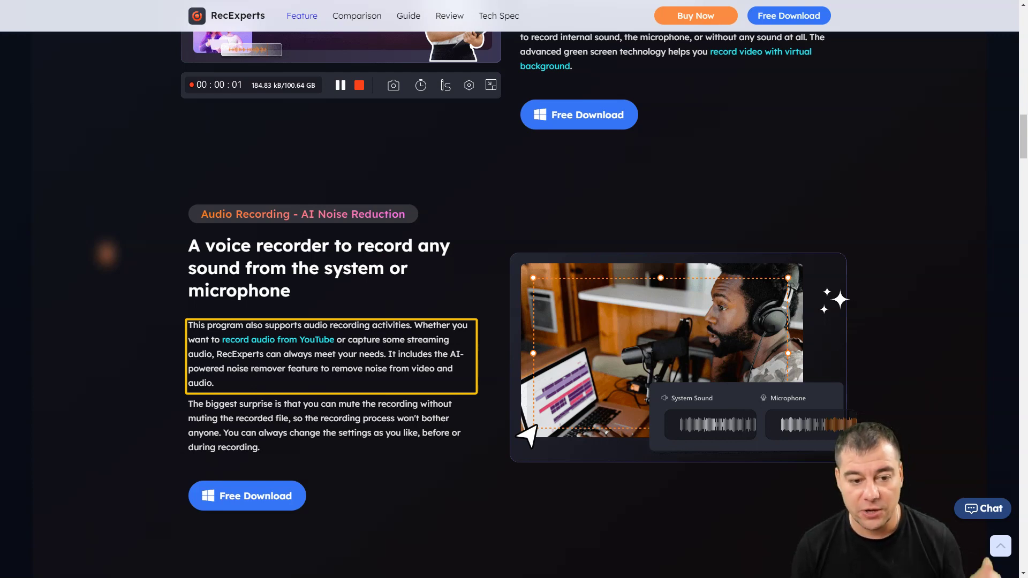
Outline the paragraph about muting while recording and scroll on to the Screen Capture section.
{"action": "mouse_move", "coordinate": [186, 398]}
{"action": "left_mouse_down"}
{"action": "mouse_move", "coordinate": [304, 437]}
{"action": "mouse_move", "coordinate": [453, 459]}
{"action": "left_mouse_up"}
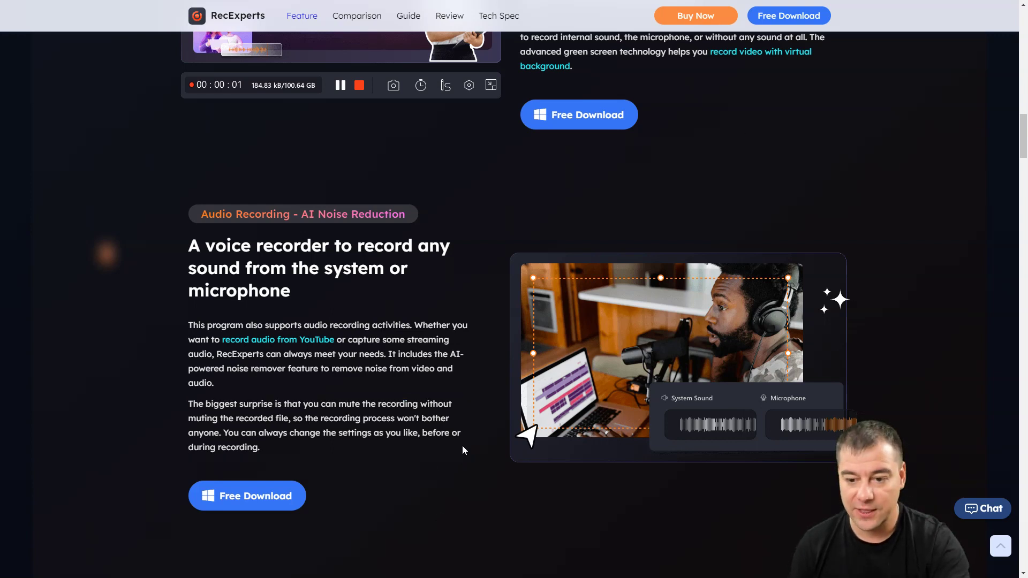
{"action": "scroll", "coordinate": [464, 450], "scroll_direction": "down", "scroll_amount": 8}
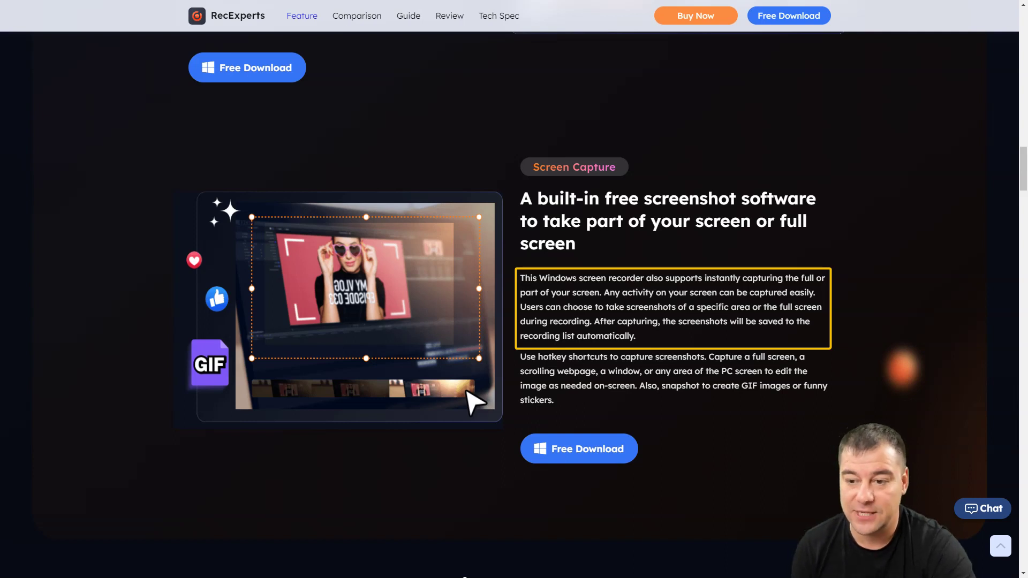
Scroll down to the What's NEW overview of game, streaming video and watermark features.
{"action": "scroll", "coordinate": [679, 180], "scroll_direction": "down", "scroll_amount": 8}
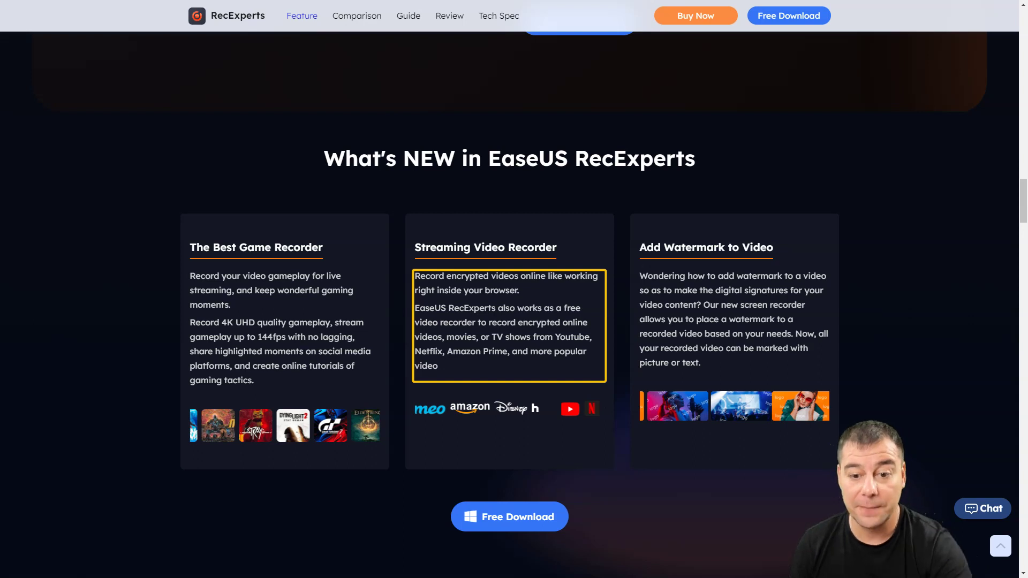
Scroll past the record player and video editor sections to the OBS, Movavi, Bandicam comparison table.
{"action": "scroll", "coordinate": [527, 376], "scroll_direction": "down", "scroll_amount": 7}
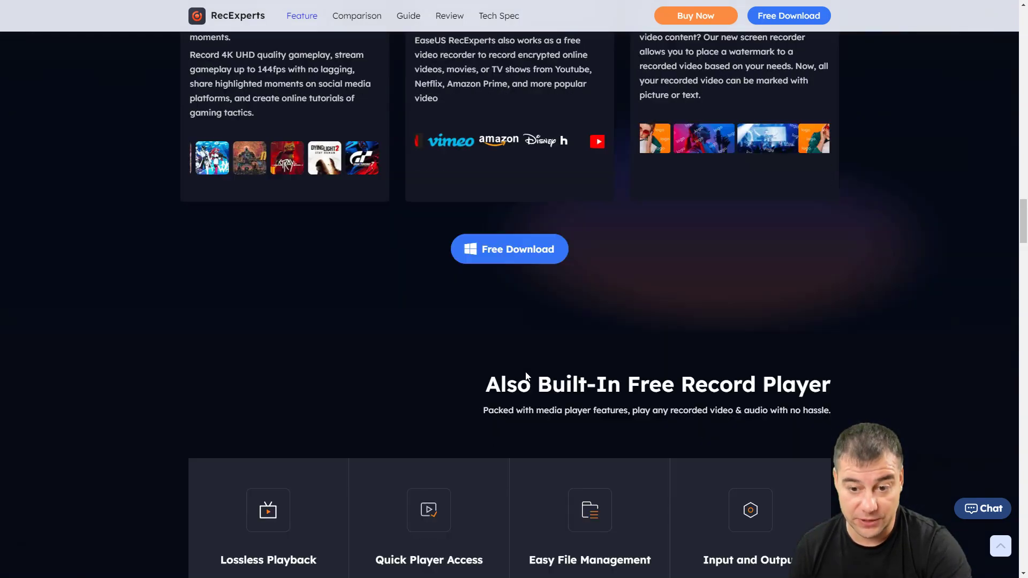
{"action": "scroll", "coordinate": [527, 377], "scroll_direction": "down", "scroll_amount": 1}
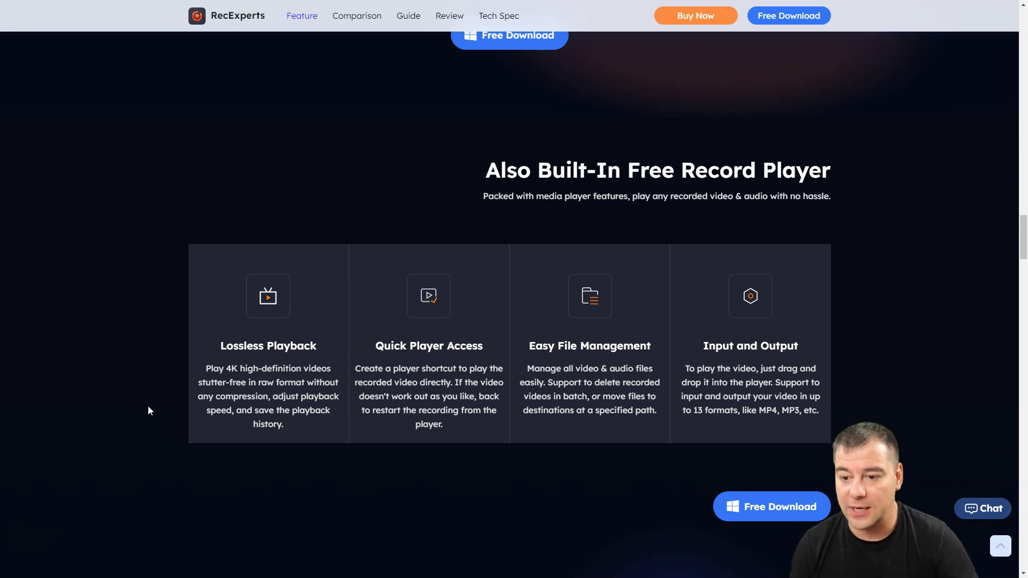
{"action": "scroll", "coordinate": [156, 415], "scroll_direction": "down", "scroll_amount": 7}
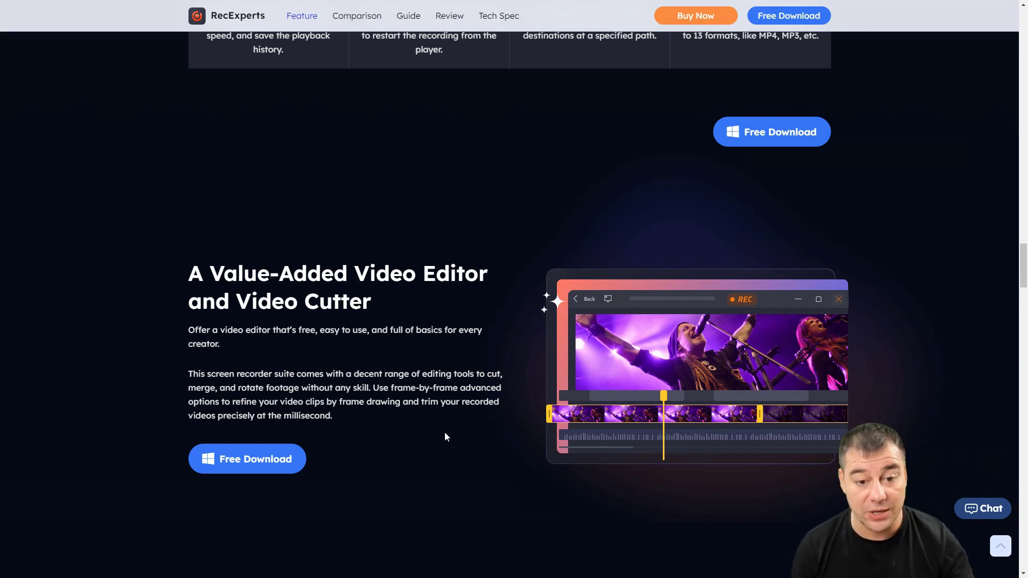
{"action": "scroll", "coordinate": [454, 436], "scroll_direction": "down", "scroll_amount": 10}
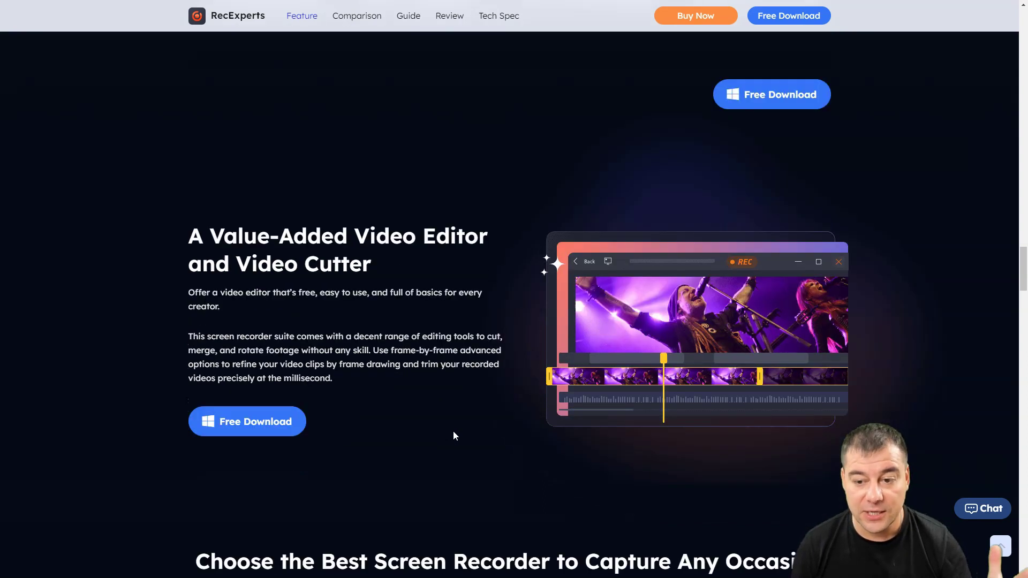
{"action": "scroll", "coordinate": [478, 388], "scroll_direction": "down", "scroll_amount": 2}
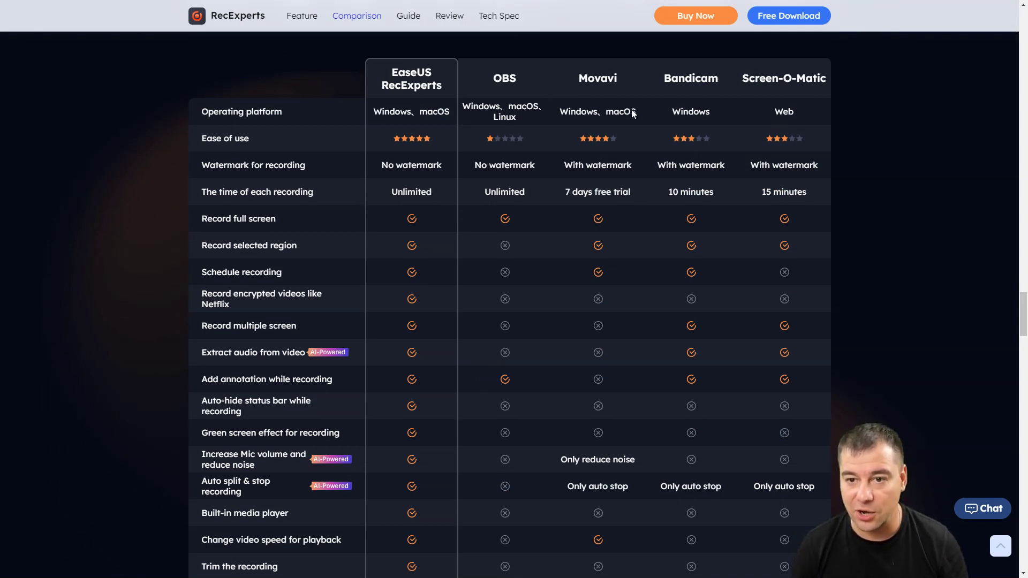
Scroll through Guide, Review and Tech Spec to the final download banner, then open the recorder's display list.
{"action": "scroll", "coordinate": [932, 241], "scroll_direction": "down", "scroll_amount": 1}
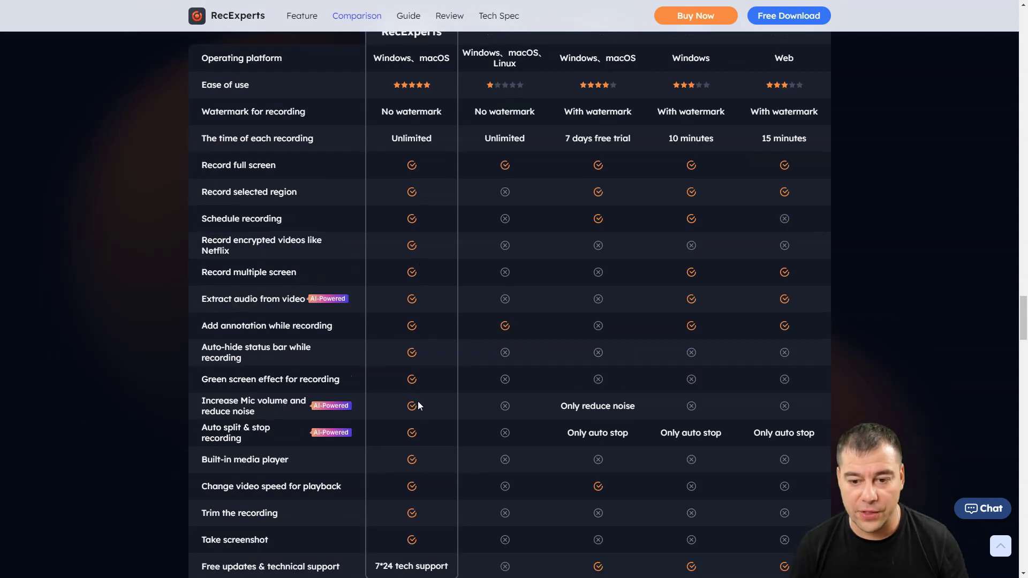
{"action": "scroll", "coordinate": [417, 433], "scroll_direction": "down", "scroll_amount": 10}
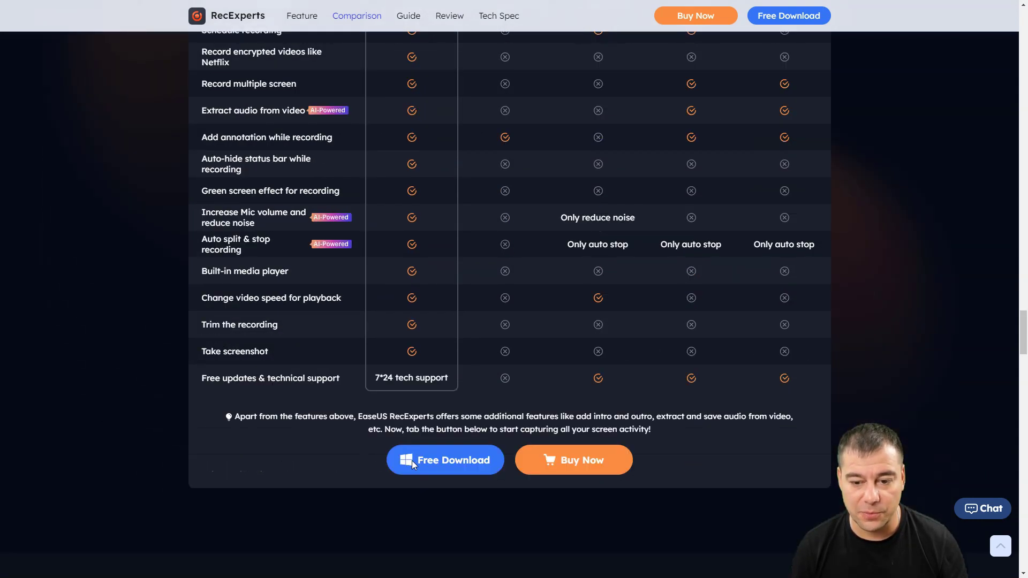
{"action": "scroll", "coordinate": [451, 311], "scroll_direction": "down", "scroll_amount": 4}
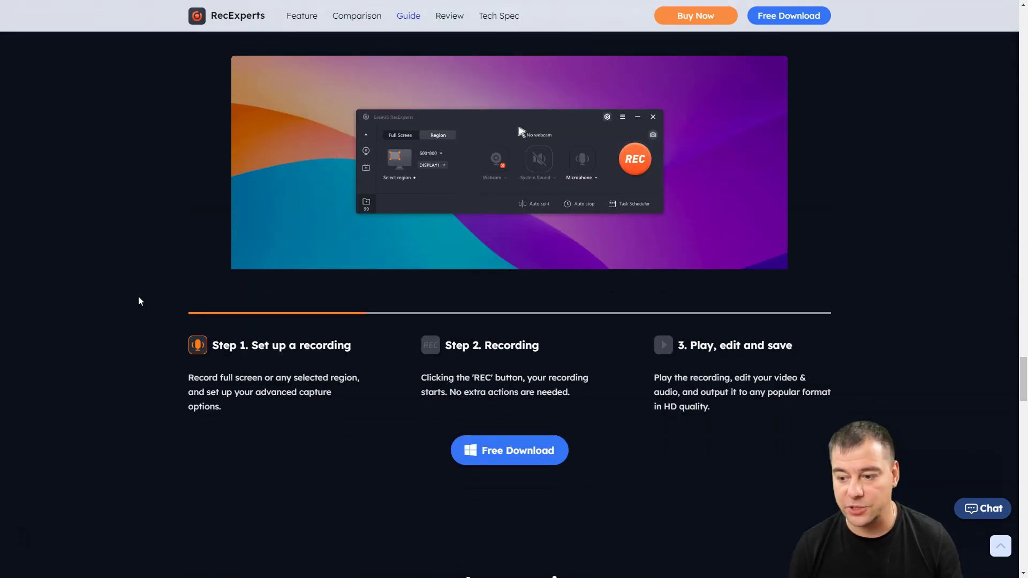
{"action": "scroll", "coordinate": [138, 301], "scroll_direction": "down", "scroll_amount": 7}
{"action": "scroll", "coordinate": [138, 301], "scroll_direction": "down", "scroll_amount": 15}
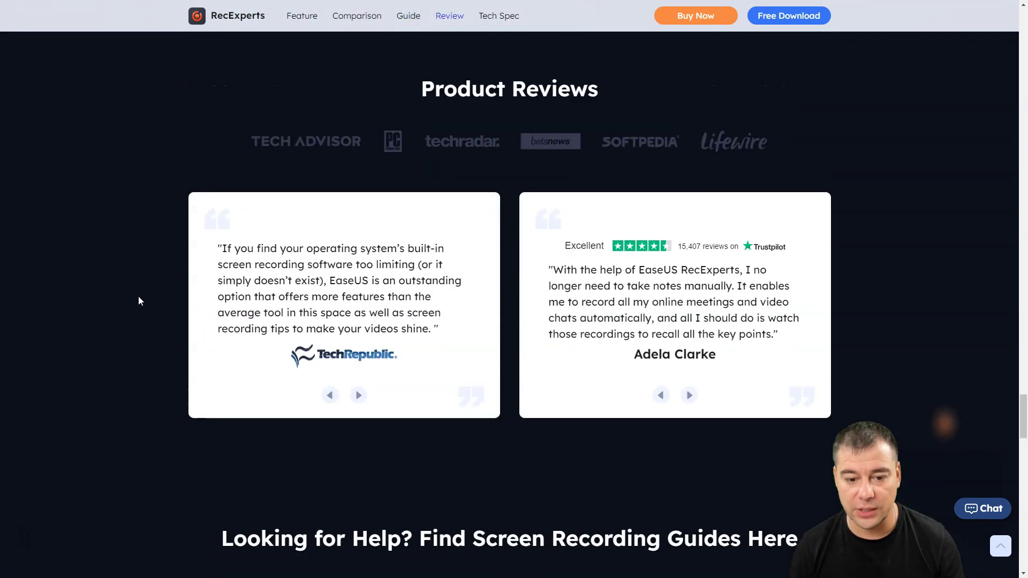
{"action": "scroll", "coordinate": [138, 297], "scroll_direction": "down", "scroll_amount": 5}
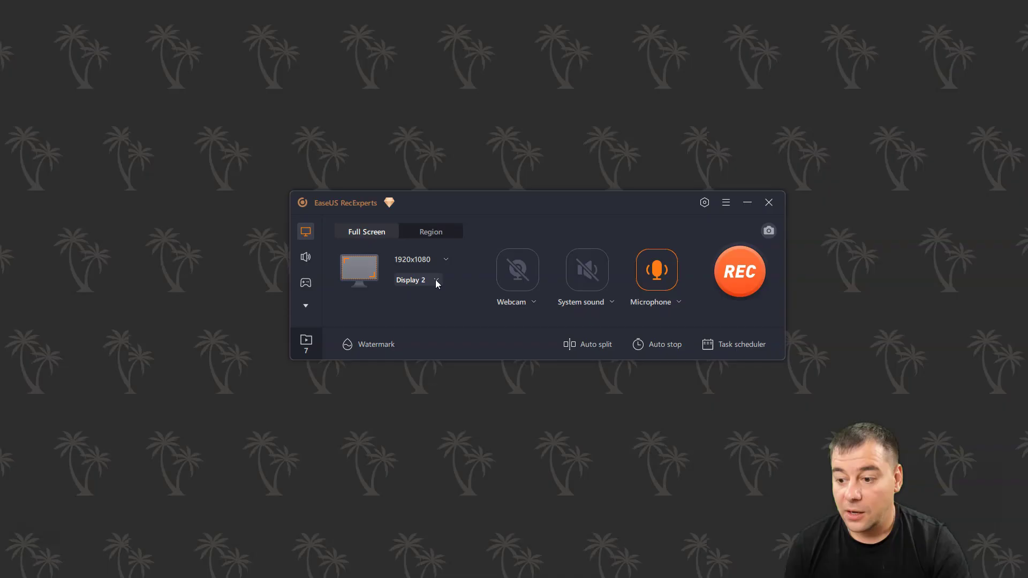
{"action": "left_click", "coordinate": [436, 280]}
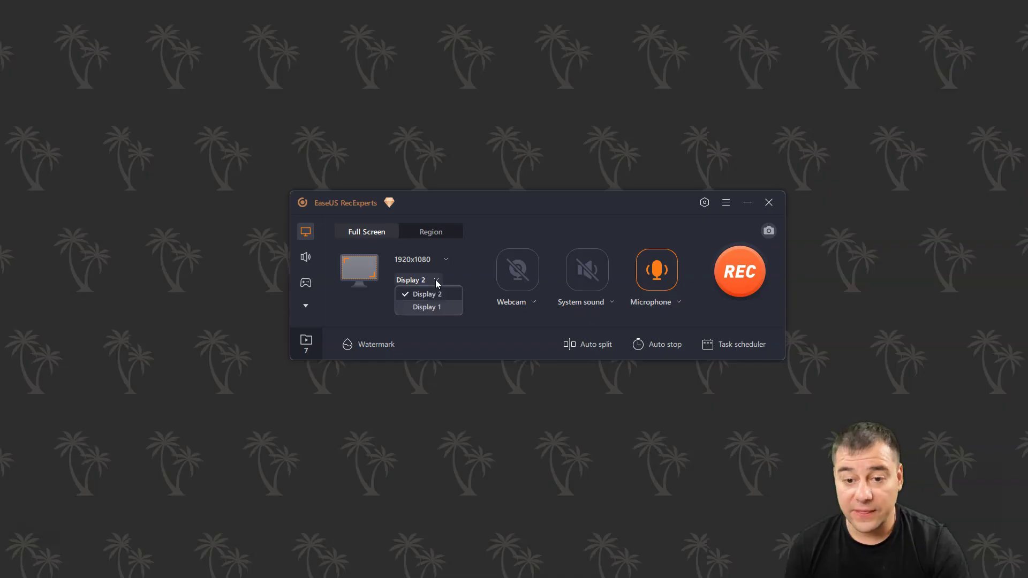
{"action": "left_click", "coordinate": [427, 309]}
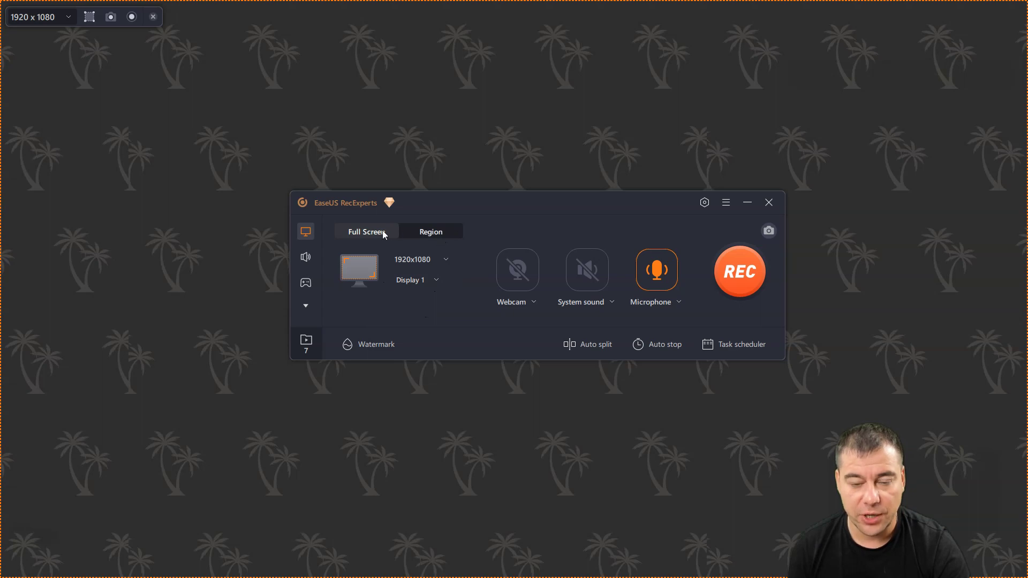
{"action": "left_click", "coordinate": [433, 234]}
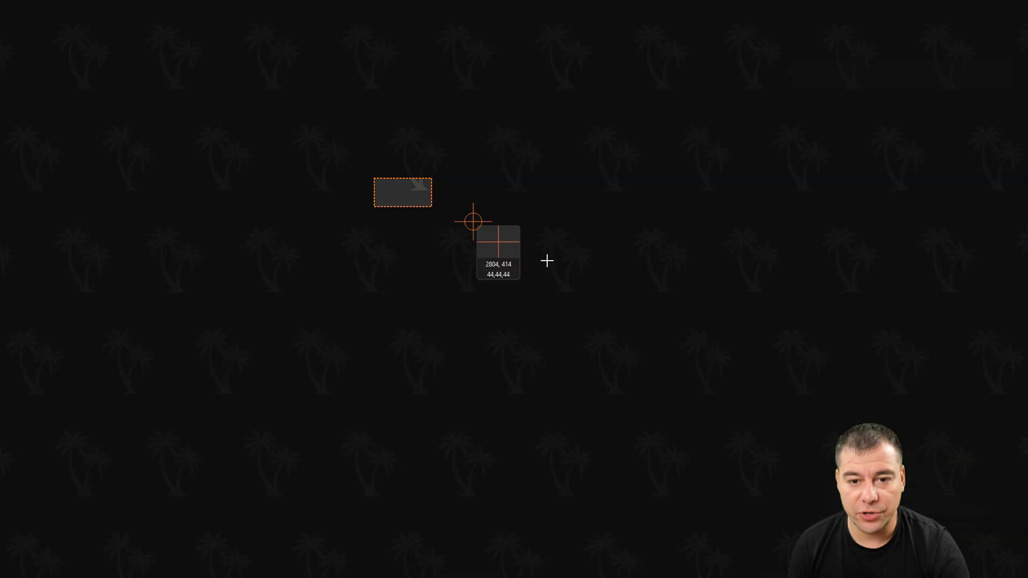
{"action": "left_click_drag", "start_coordinate": [474, 222], "coordinate": [777, 438]}
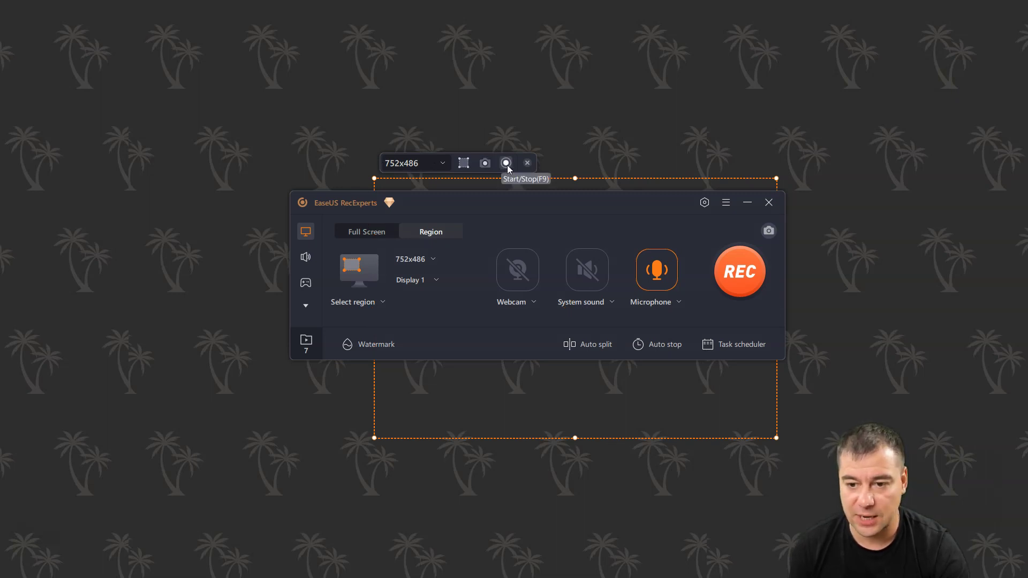
{"action": "left_click", "coordinate": [358, 226]}
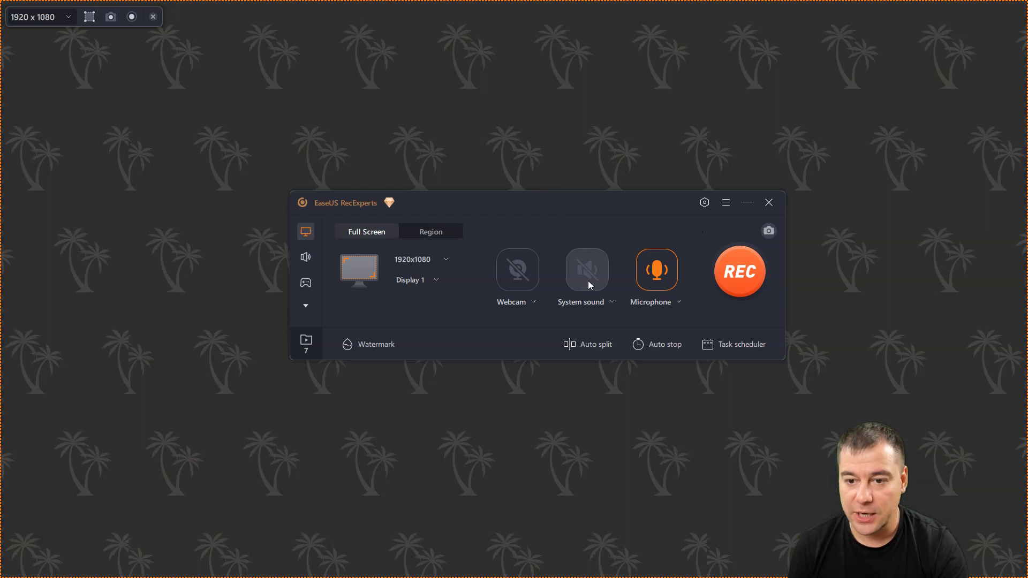
{"action": "left_click", "coordinate": [612, 303]}
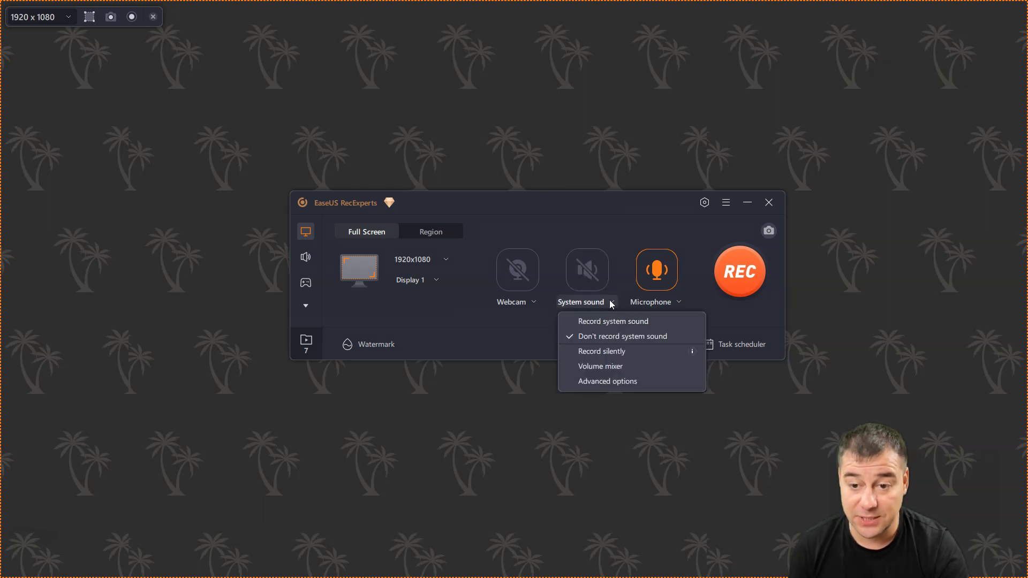
{"action": "left_click", "coordinate": [535, 303]}
{"action": "left_click", "coordinate": [535, 303]}
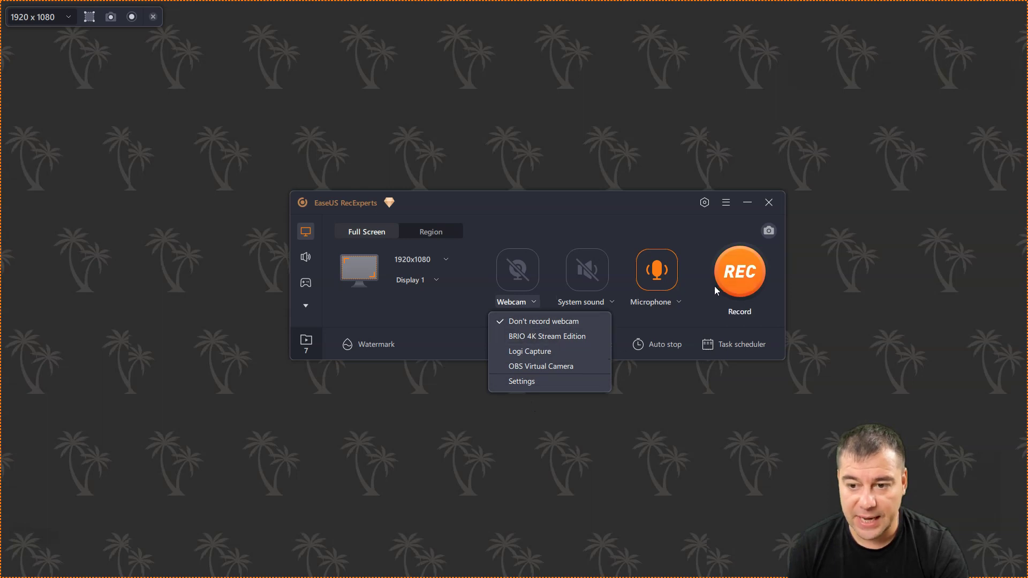
{"action": "left_click", "coordinate": [680, 304]}
{"action": "left_click", "coordinate": [680, 304]}
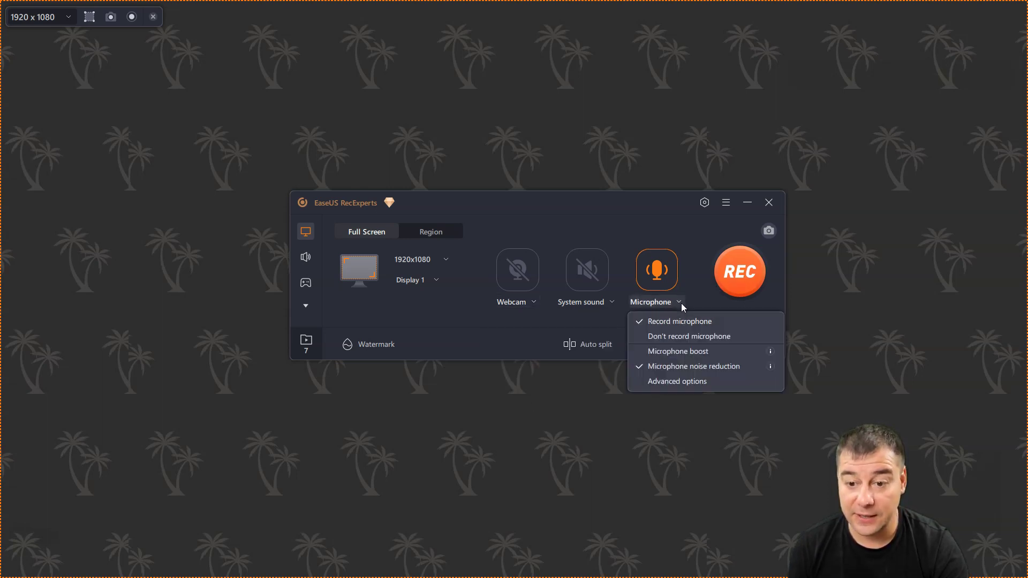
{"action": "left_click", "coordinate": [525, 332]}
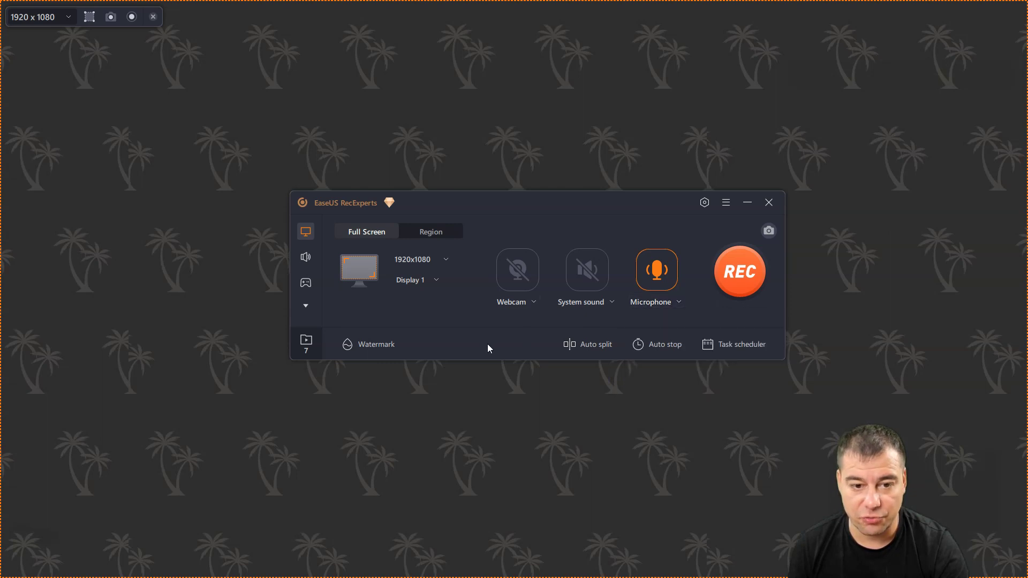
Try audio-only, then game recording mode, declining the administrator restart, and page through the recording modes.
{"action": "left_click", "coordinate": [307, 259]}
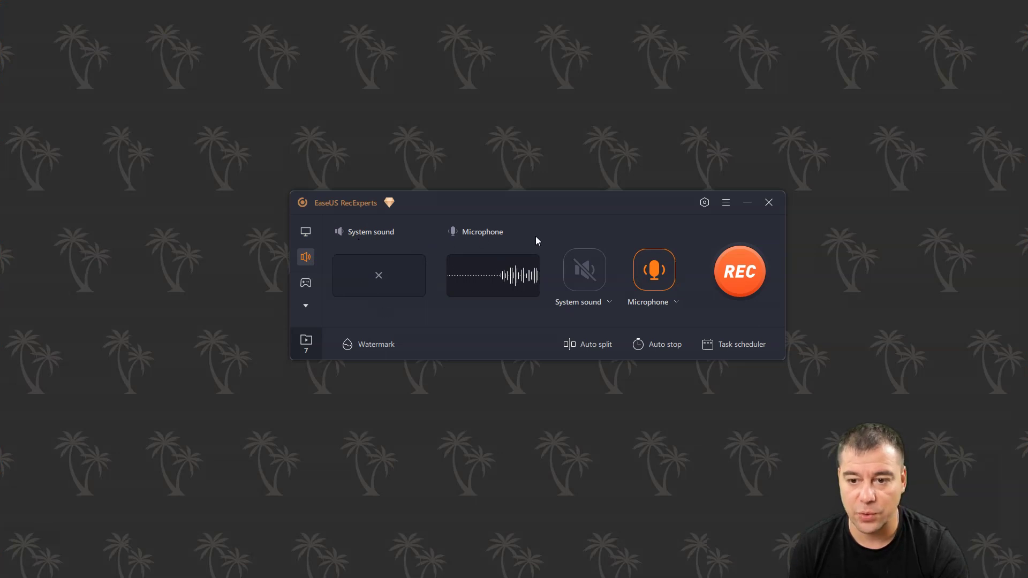
{"action": "left_click", "coordinate": [306, 282]}
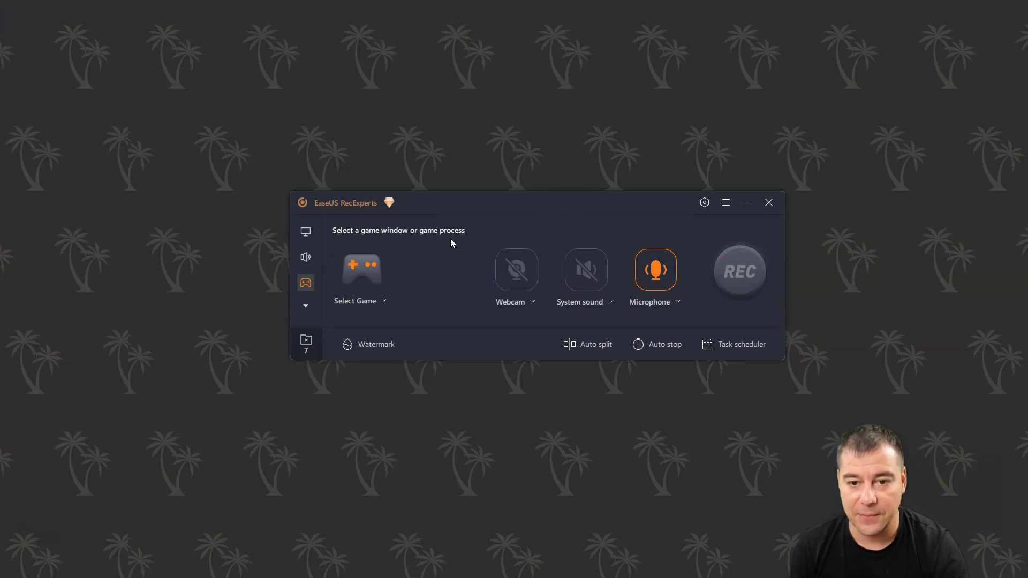
{"action": "left_click", "coordinate": [384, 301]}
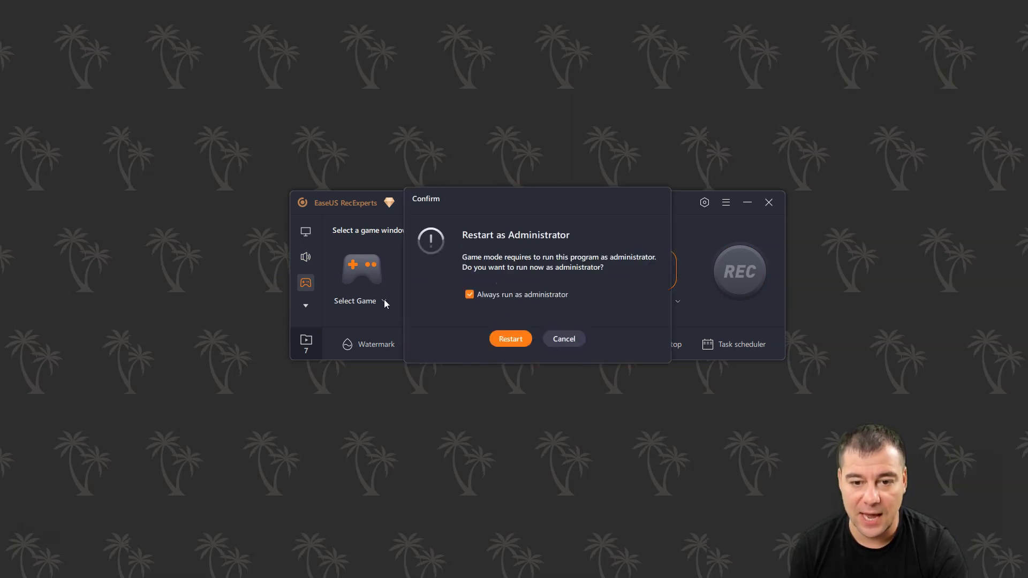
{"action": "left_click", "coordinate": [564, 340]}
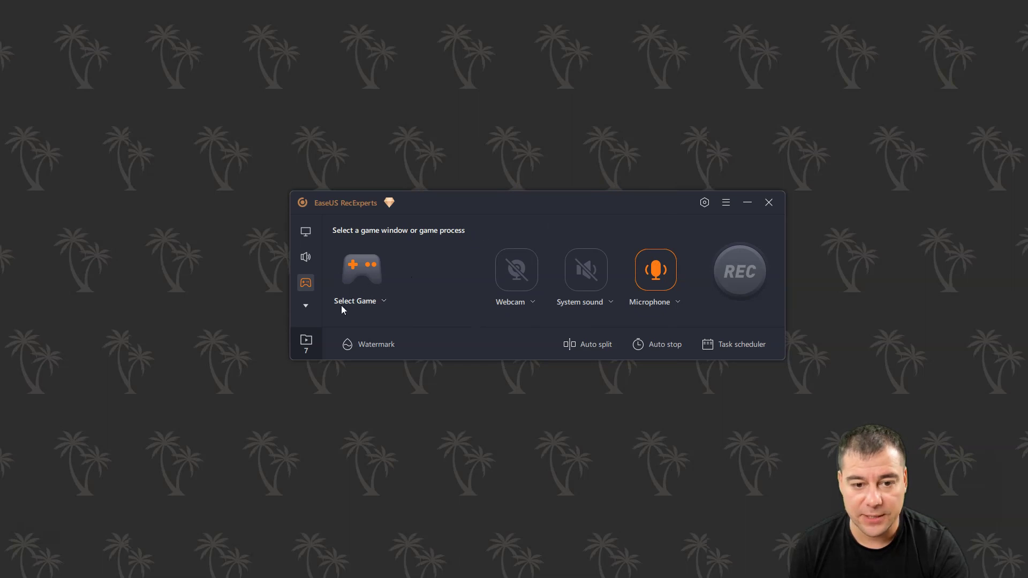
{"action": "left_click", "coordinate": [306, 308]}
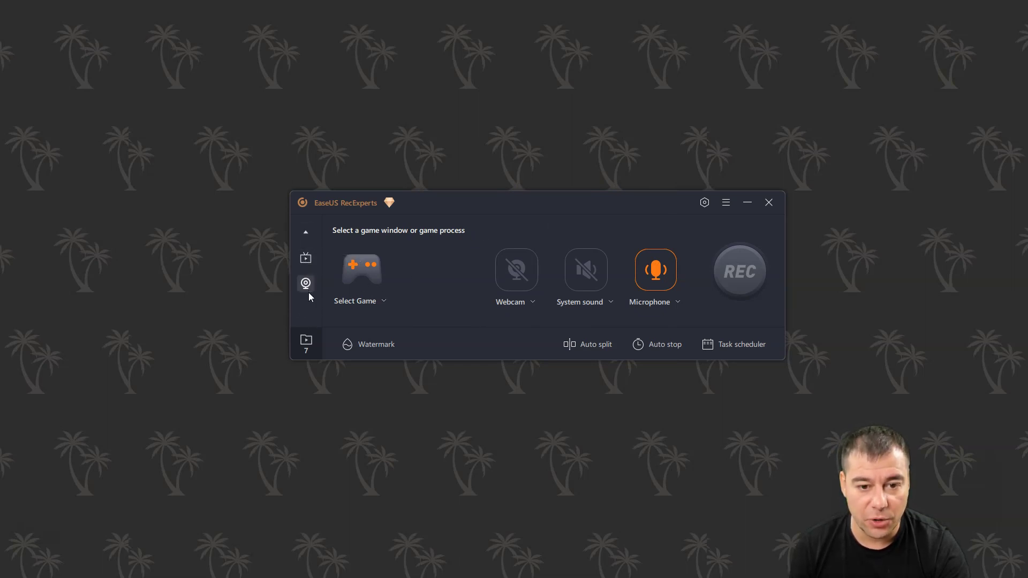
{"action": "left_click", "coordinate": [304, 233]}
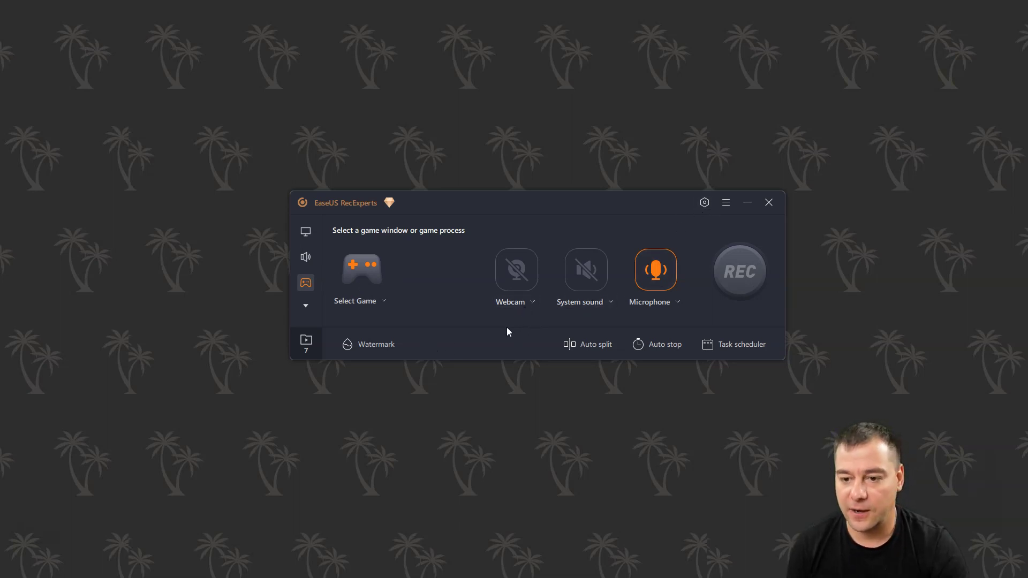
Check the Watermark options and help menu, then open the Settings window on File path.
{"action": "left_click", "coordinate": [363, 348]}
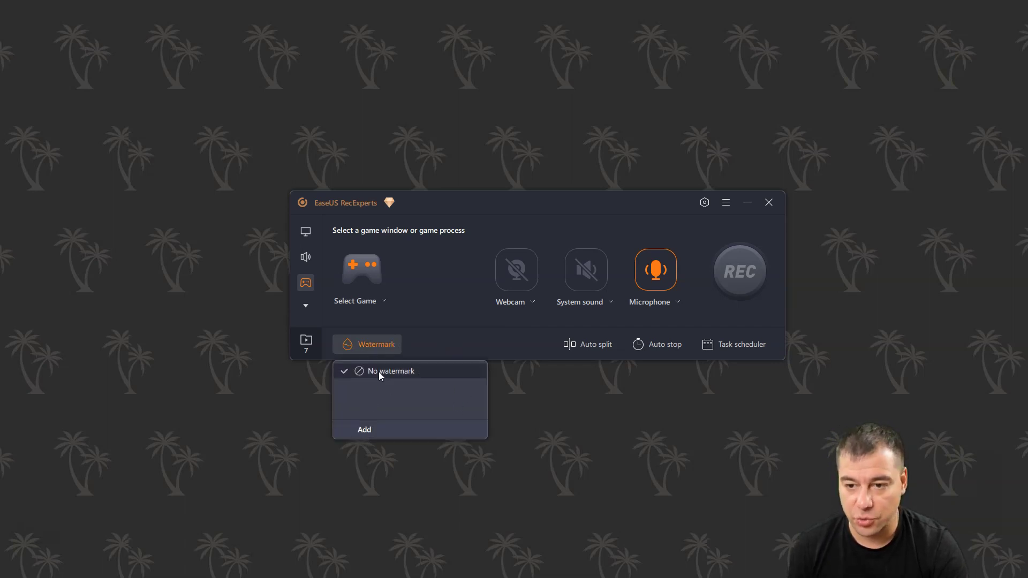
{"action": "left_click", "coordinate": [447, 300]}
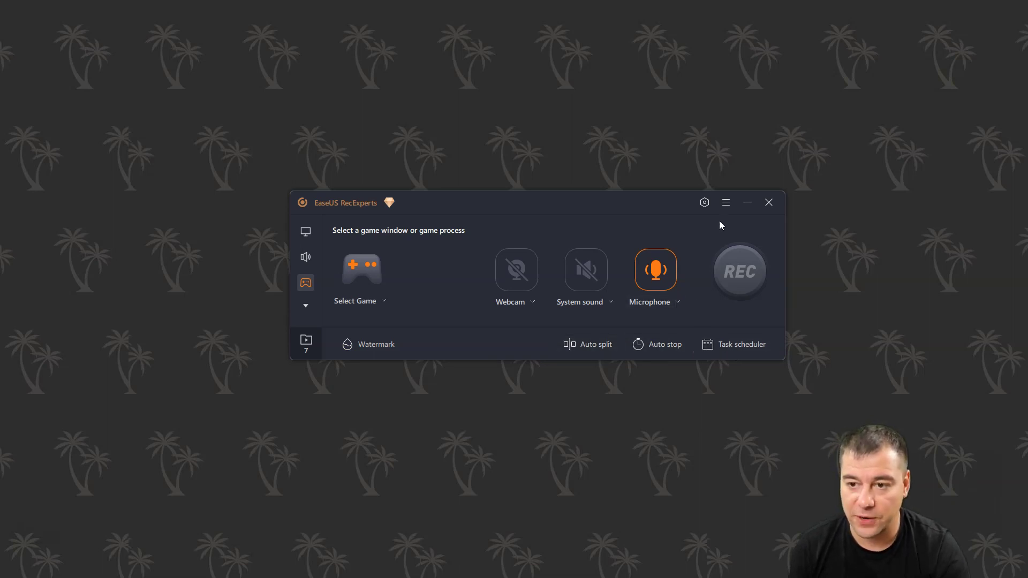
{"action": "left_click", "coordinate": [727, 203]}
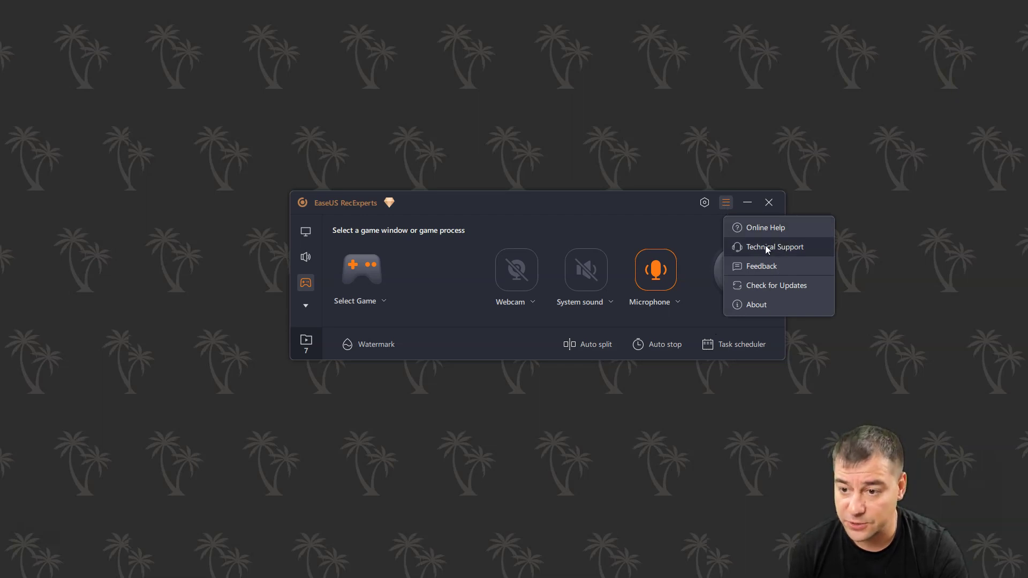
{"action": "left_click", "coordinate": [706, 203]}
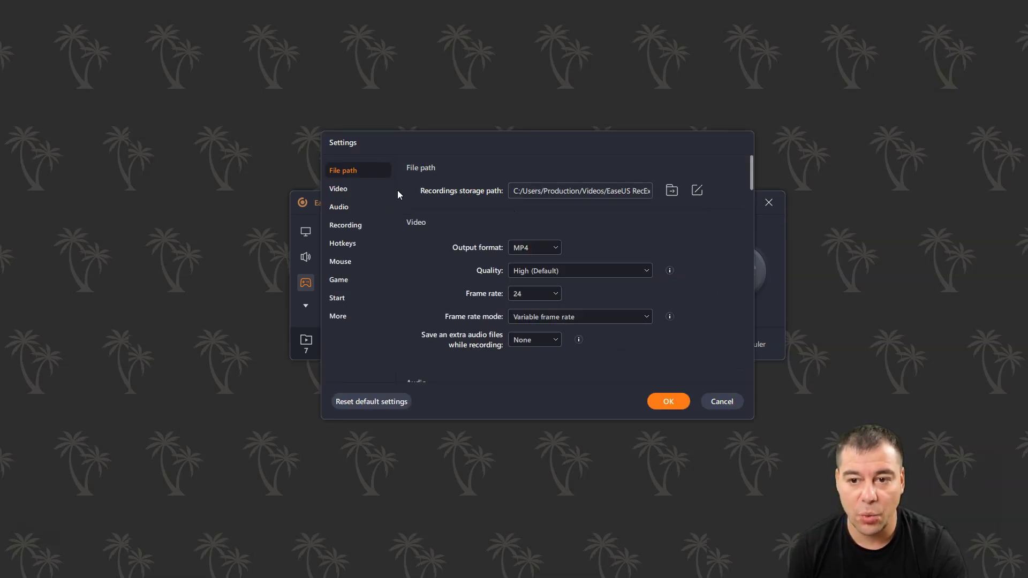
Browse the Video, Audio, Recording, Hotkeys, Mouse, Game, Start and More settings, cancel, and minimize the recorder.
{"action": "left_click", "coordinate": [345, 191]}
{"action": "left_click", "coordinate": [341, 209]}
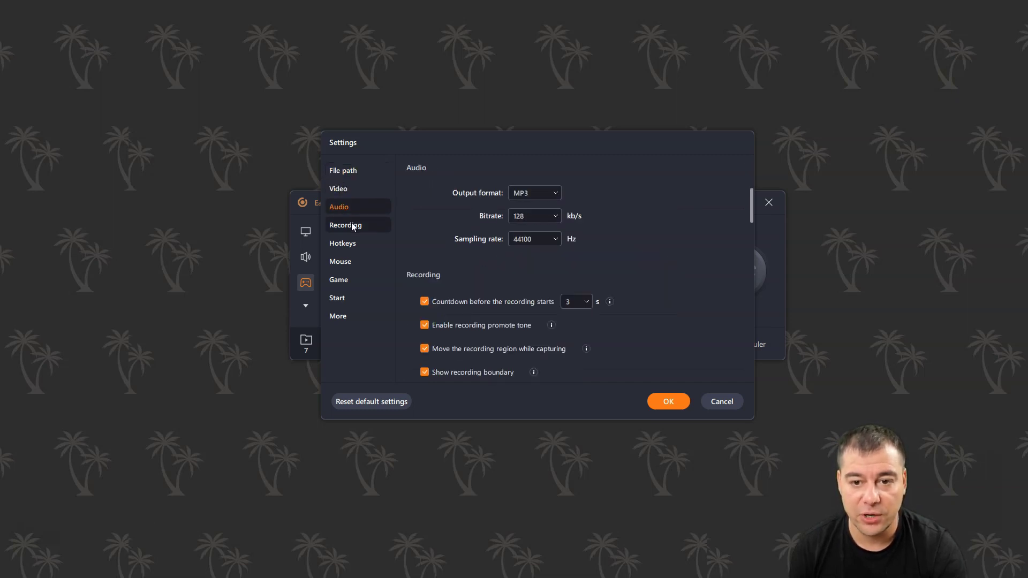
{"action": "left_click", "coordinate": [352, 224]}
{"action": "left_click", "coordinate": [346, 247]}
{"action": "left_click", "coordinate": [343, 262]}
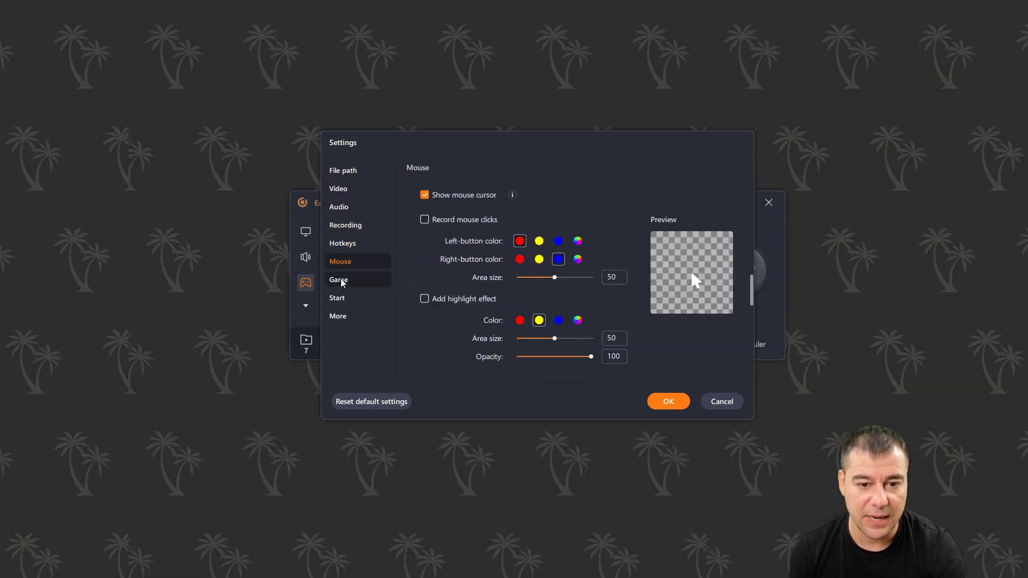
{"action": "left_click", "coordinate": [341, 279]}
{"action": "left_click", "coordinate": [339, 298]}
{"action": "left_click", "coordinate": [341, 317]}
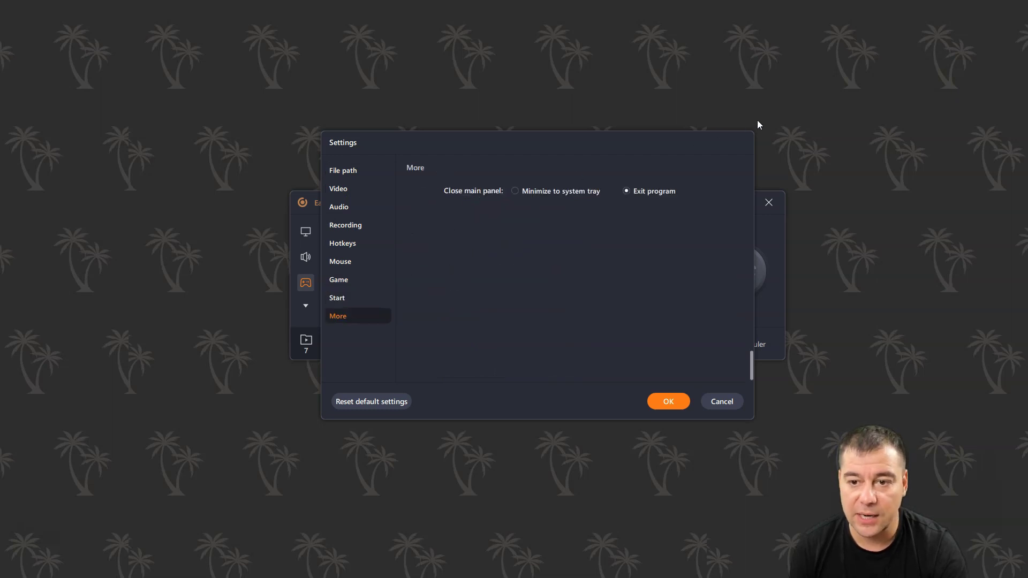
{"action": "left_click", "coordinate": [727, 400]}
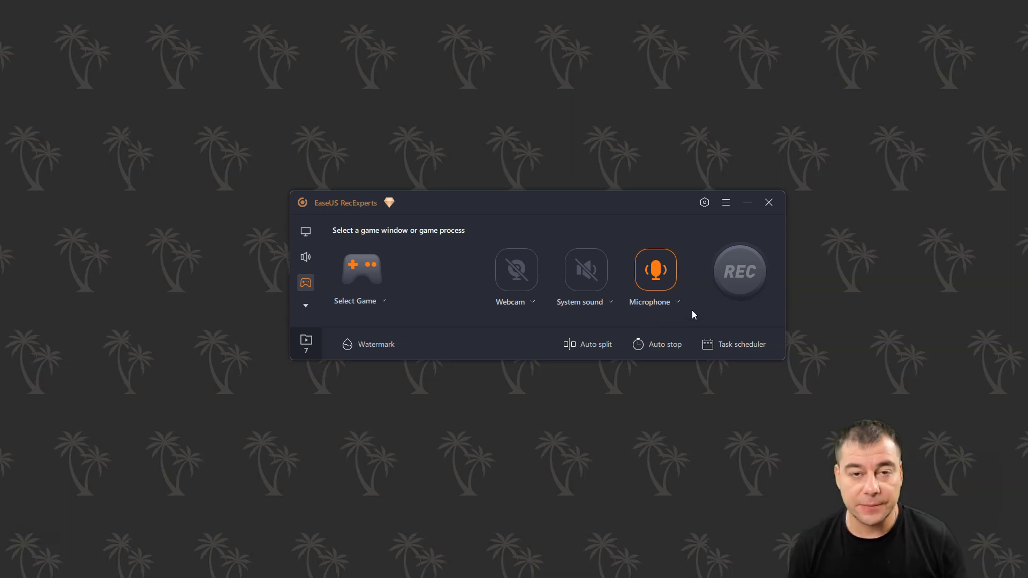
{"action": "left_click", "coordinate": [748, 203]}
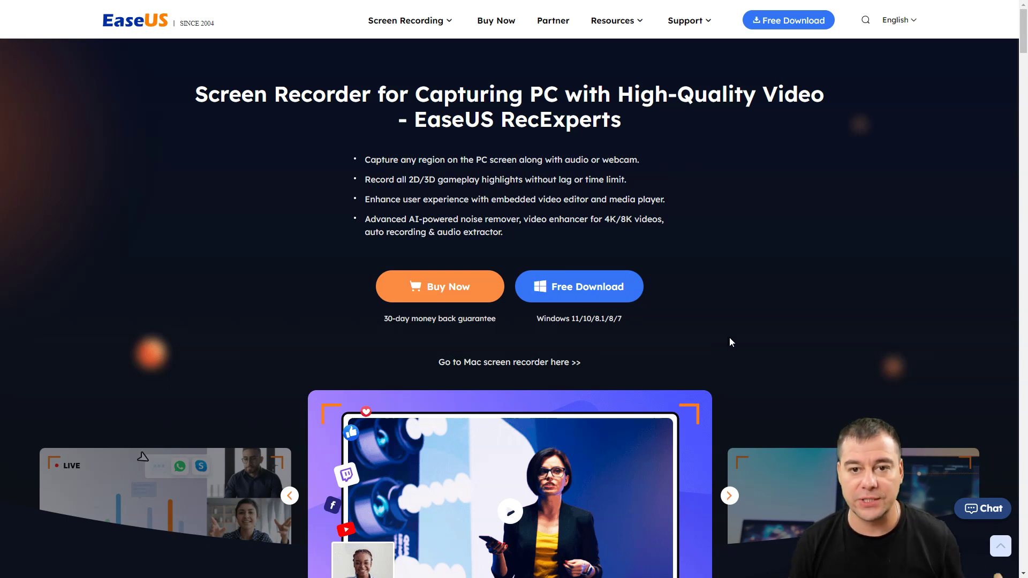
Scroll the product page past Gameplay Recording to the Screen Recording feature cards.
{"action": "scroll", "coordinate": [747, 343], "scroll_direction": "down", "scroll_amount": 2}
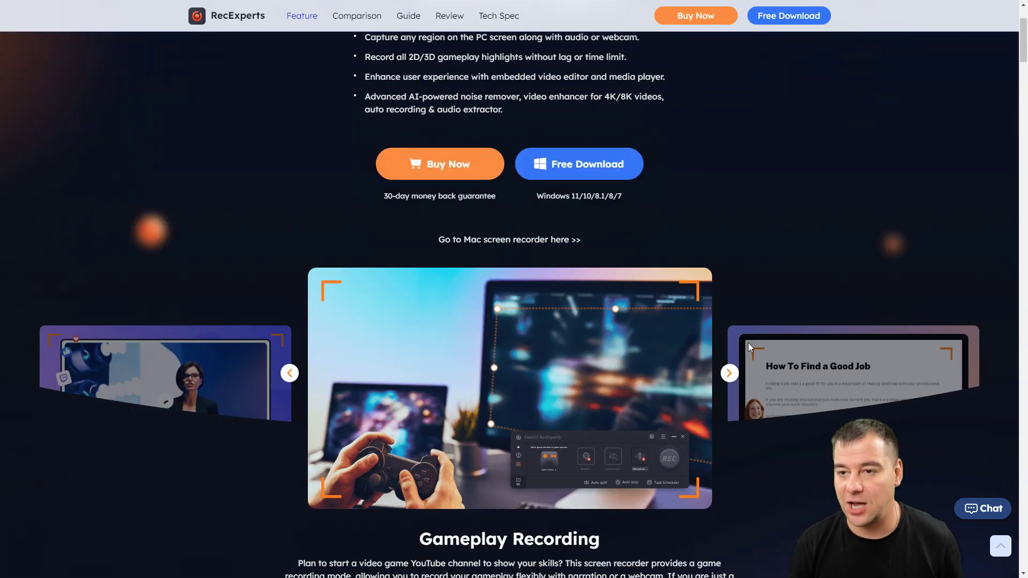
{"action": "scroll", "coordinate": [749, 347], "scroll_direction": "down", "scroll_amount": 4}
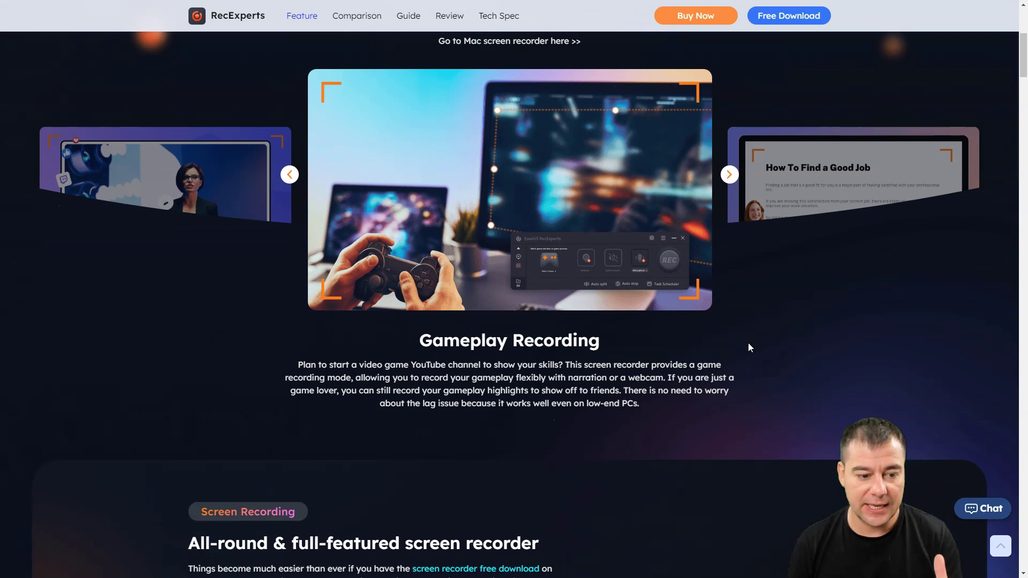
{"action": "scroll", "coordinate": [749, 347], "scroll_direction": "down", "scroll_amount": 4}
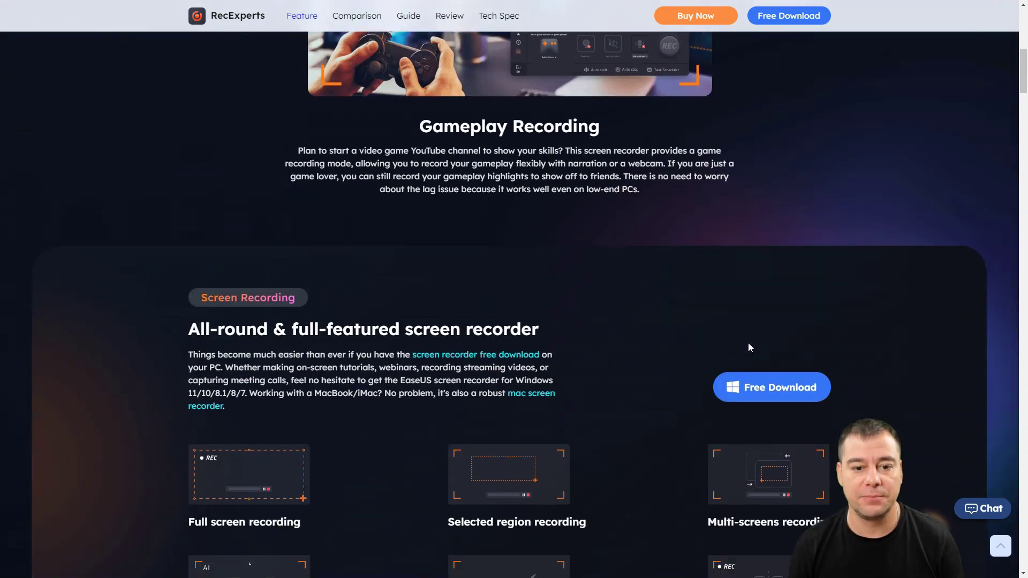
{"action": "scroll", "coordinate": [749, 348], "scroll_direction": "up", "scroll_amount": 2}
{"action": "scroll", "coordinate": [748, 347], "scroll_direction": "down", "scroll_amount": 5}
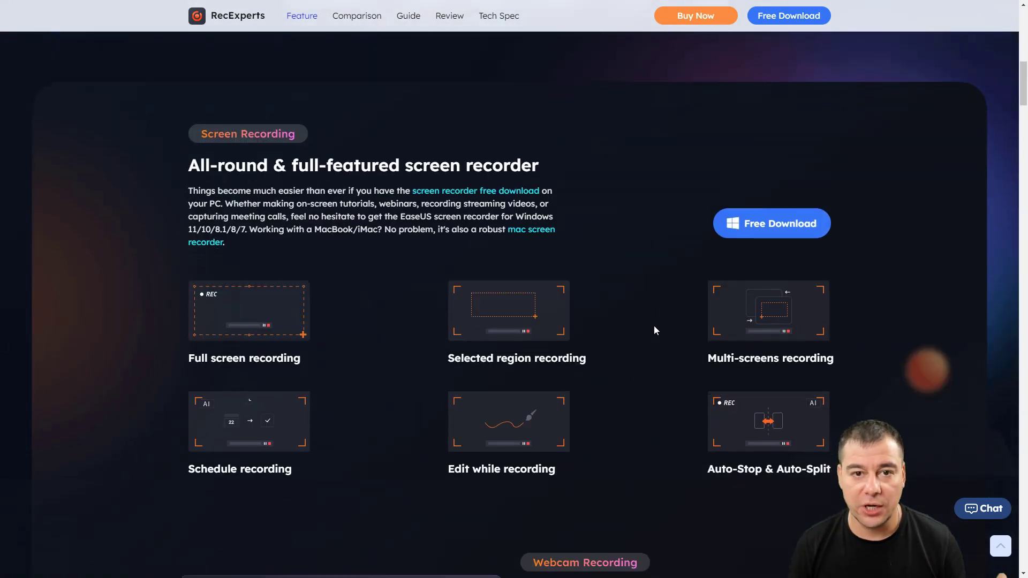
{"action": "scroll", "coordinate": [655, 329], "scroll_direction": "down", "scroll_amount": 1}
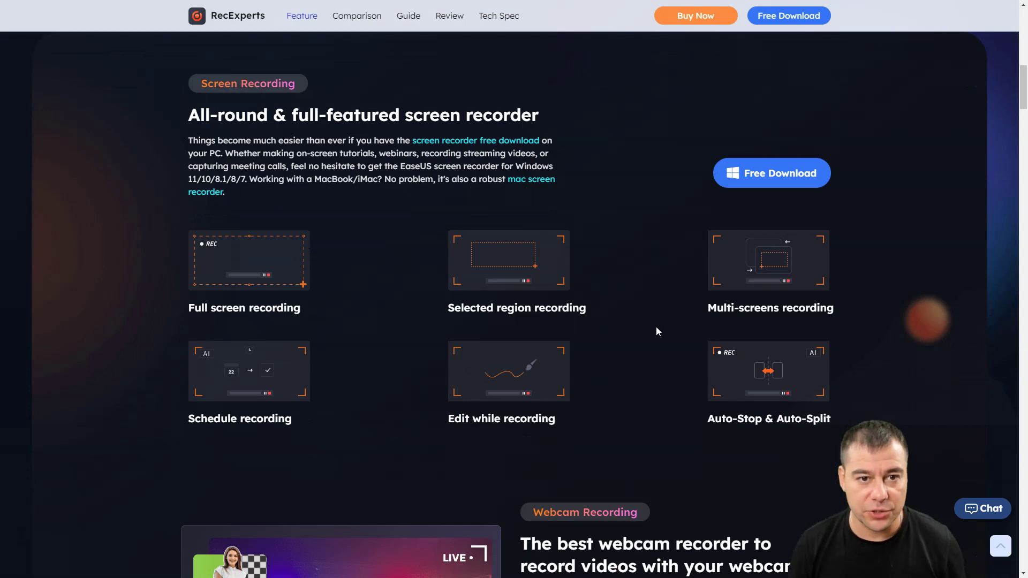